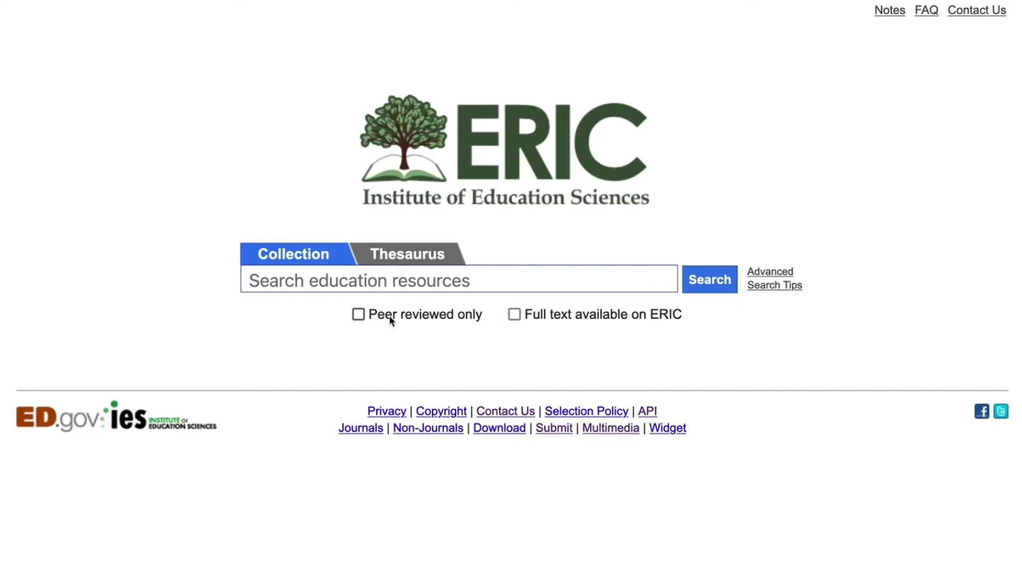
- Look up 'English Learners' in the ERIC Thesaurus, which maps to English Language Learners
{"action": "left_click", "coordinate": [405, 254]}
{"action": "type", "text": "English Learners"}
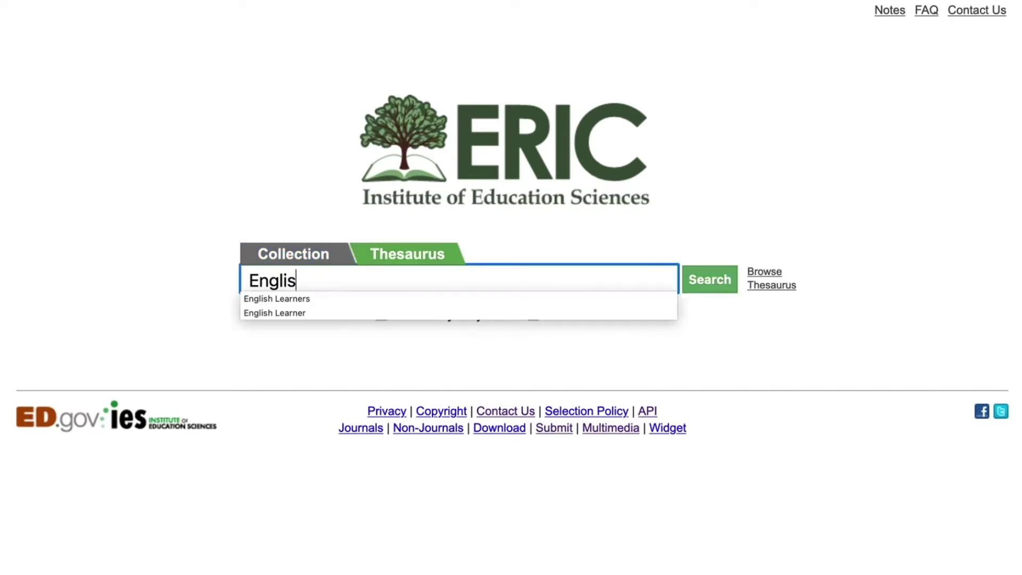
{"action": "left_click", "coordinate": [703, 287]}
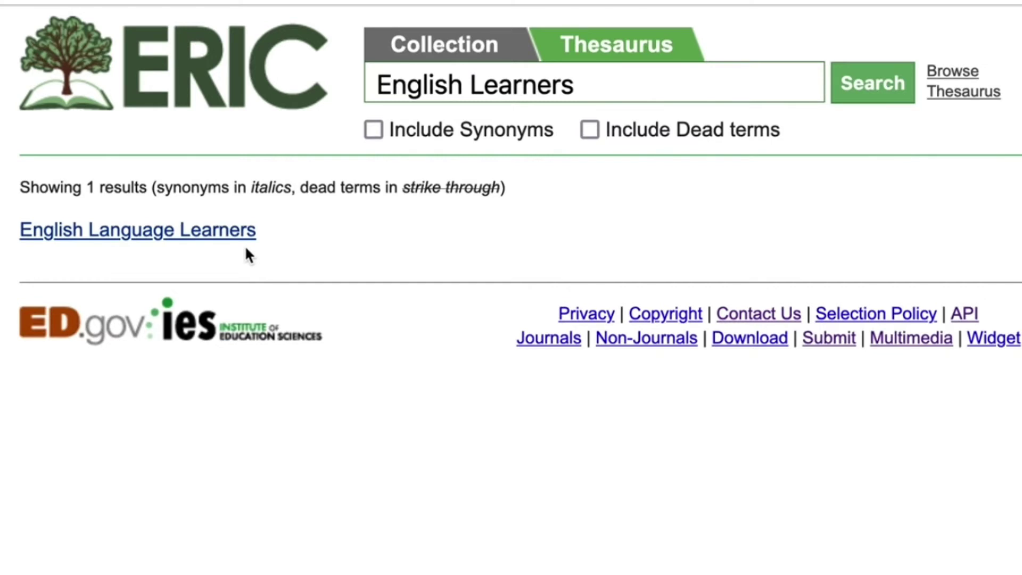
- Replace the thesaurus term with 'Autism' and search it
{"action": "triple_click", "coordinate": [424, 77]}
{"action": "type", "text": "Autism"}
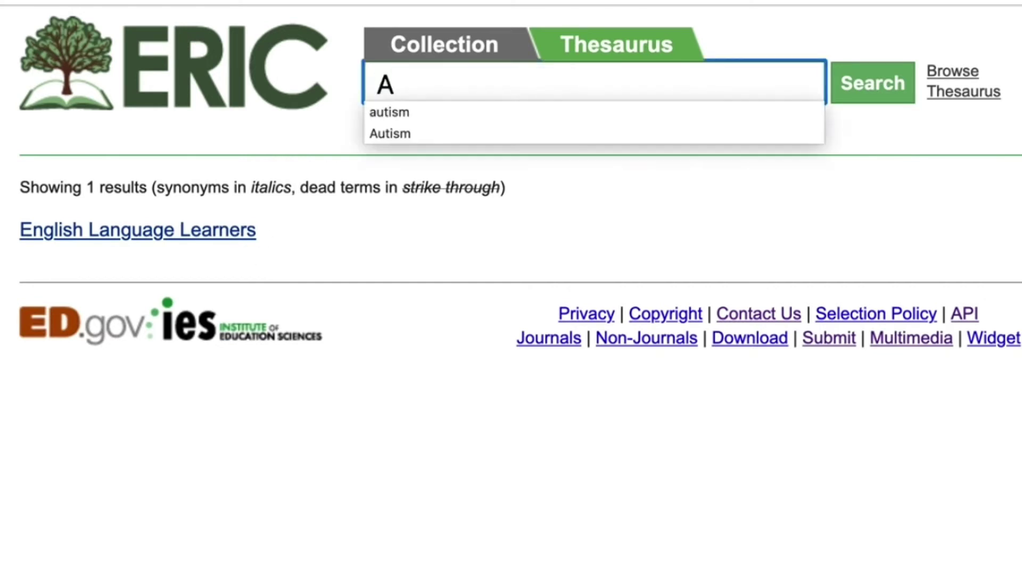
{"action": "left_click", "coordinate": [866, 85]}
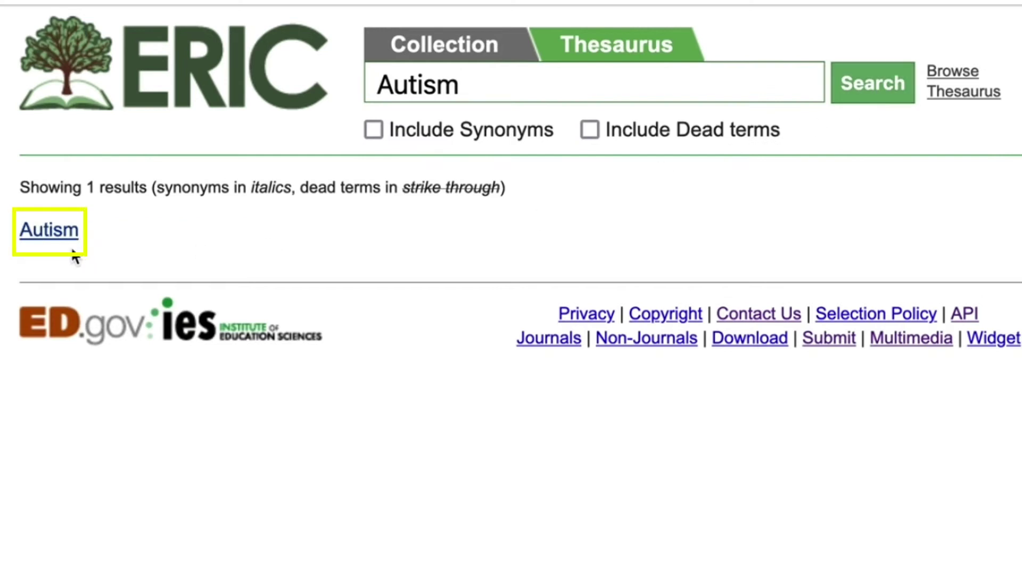
- Search the collection for "english language learners" autism, then view the Advanced Search Tips
{"action": "left_click", "coordinate": [459, 31]}
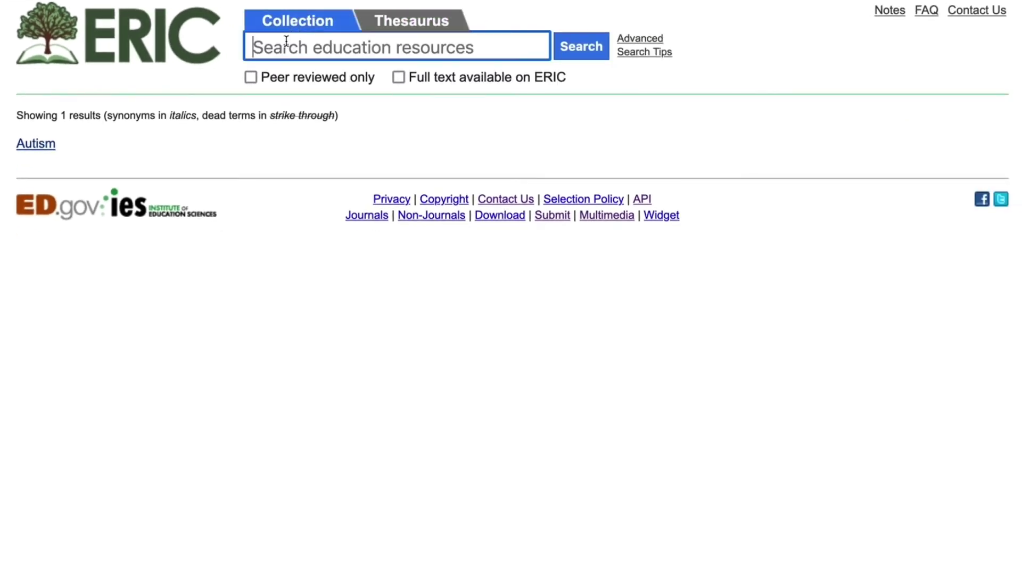
{"action": "type", "text": "\"english lan"}
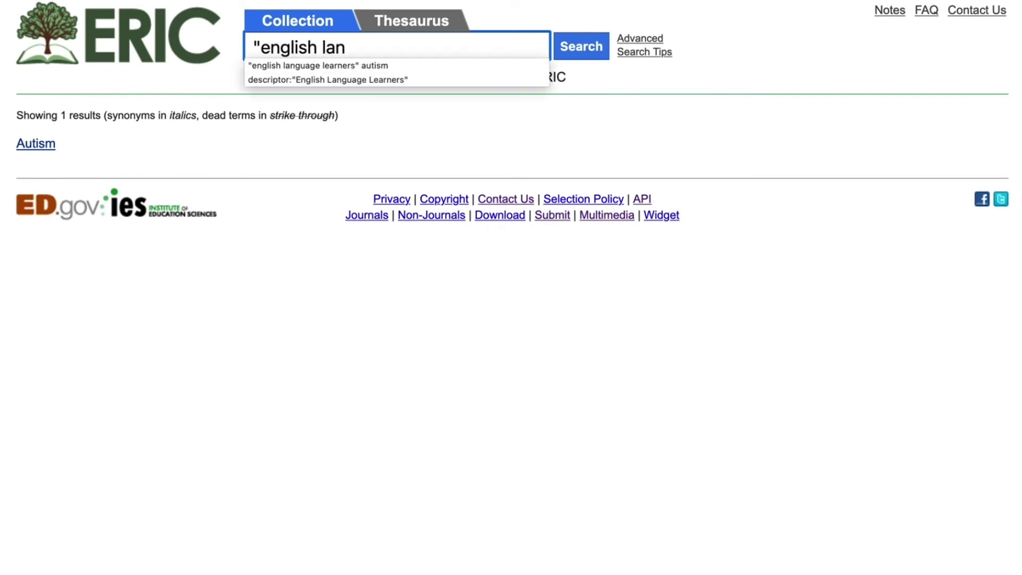
{"action": "type", "text": "guage learners\""}
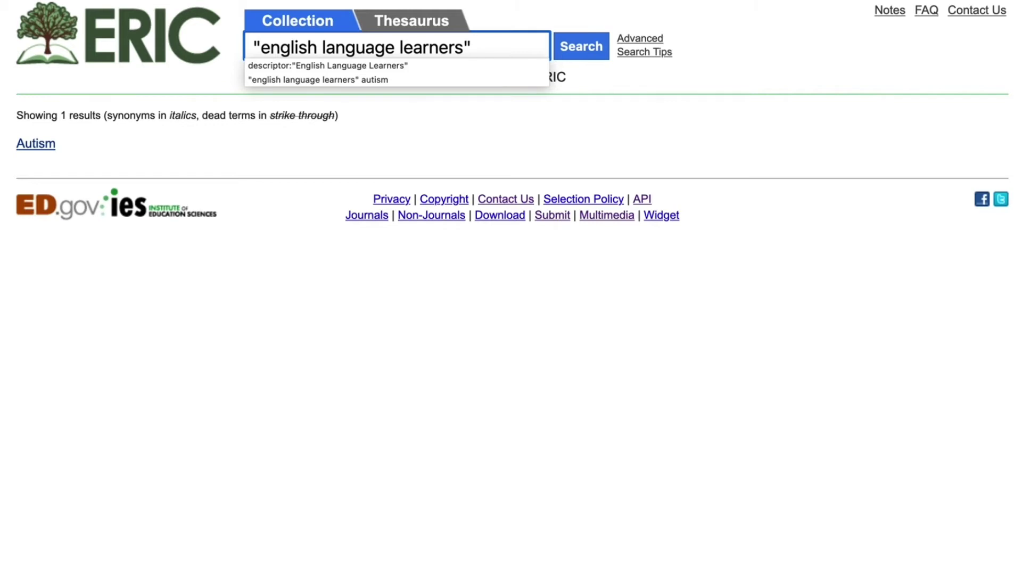
{"action": "type", "text": " autism"}
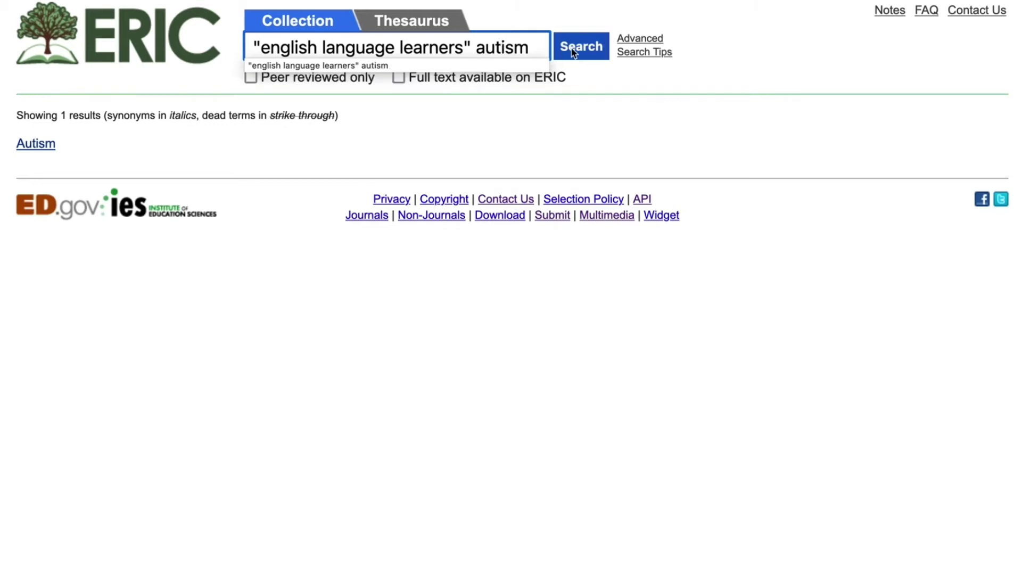
{"action": "left_click", "coordinate": [573, 49]}
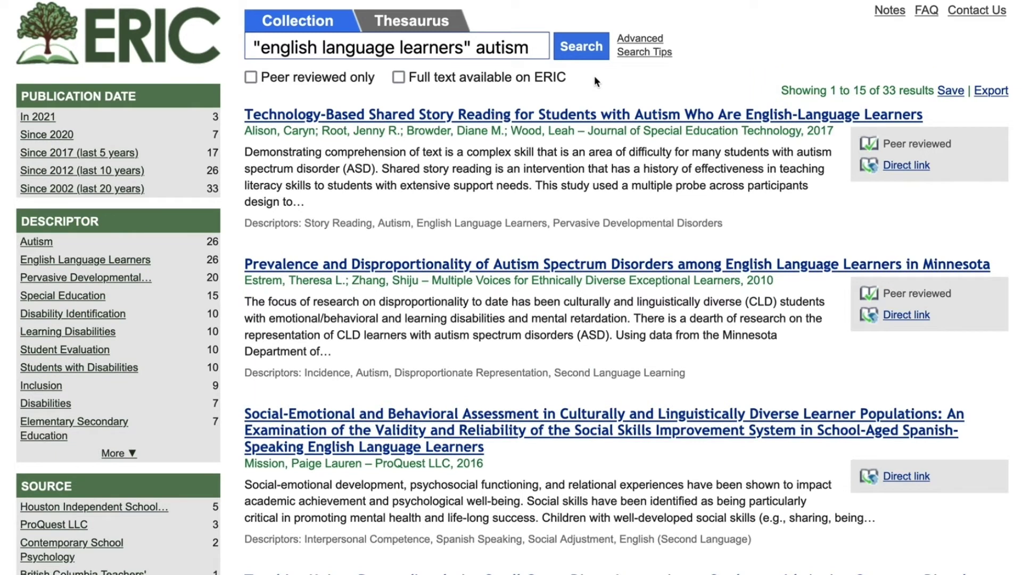
{"action": "left_click", "coordinate": [635, 58]}
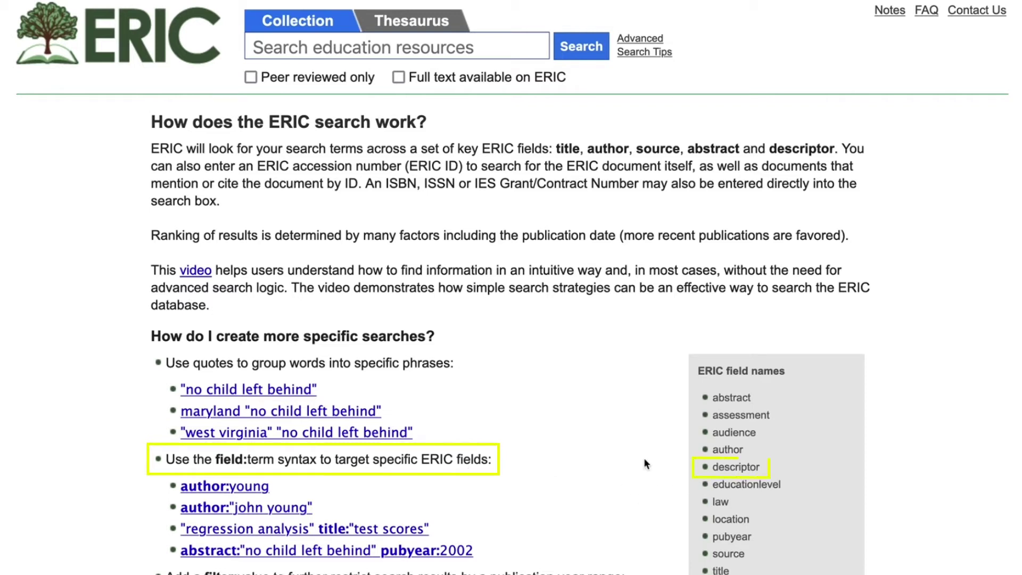
- Search the collection for descriptor:"English Language Learners" descriptor:autism
{"action": "left_click", "coordinate": [321, 49]}
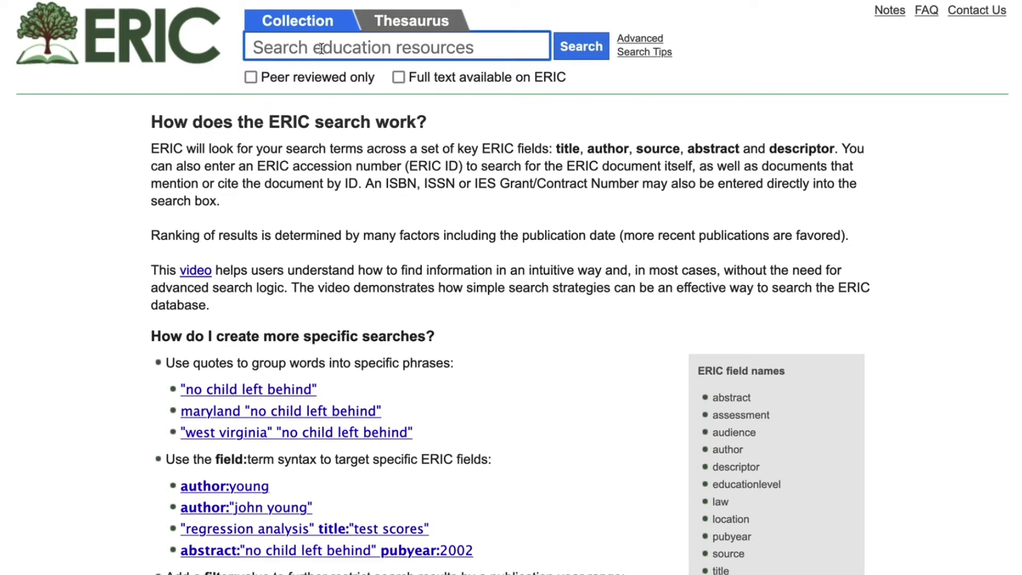
{"action": "type", "text": "descriptor:\"English Lang"}
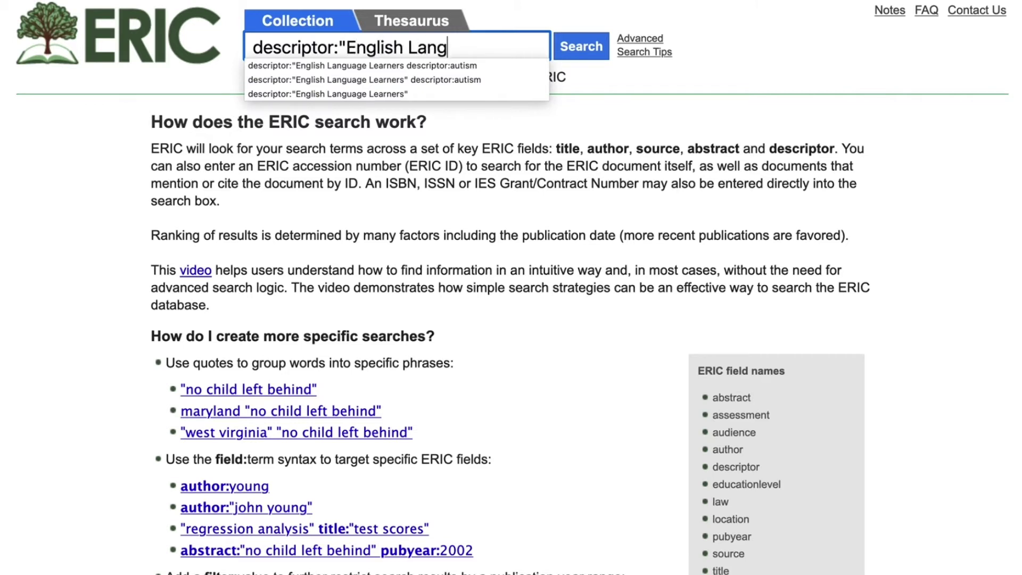
{"action": "type", "text": "uage Learners"}
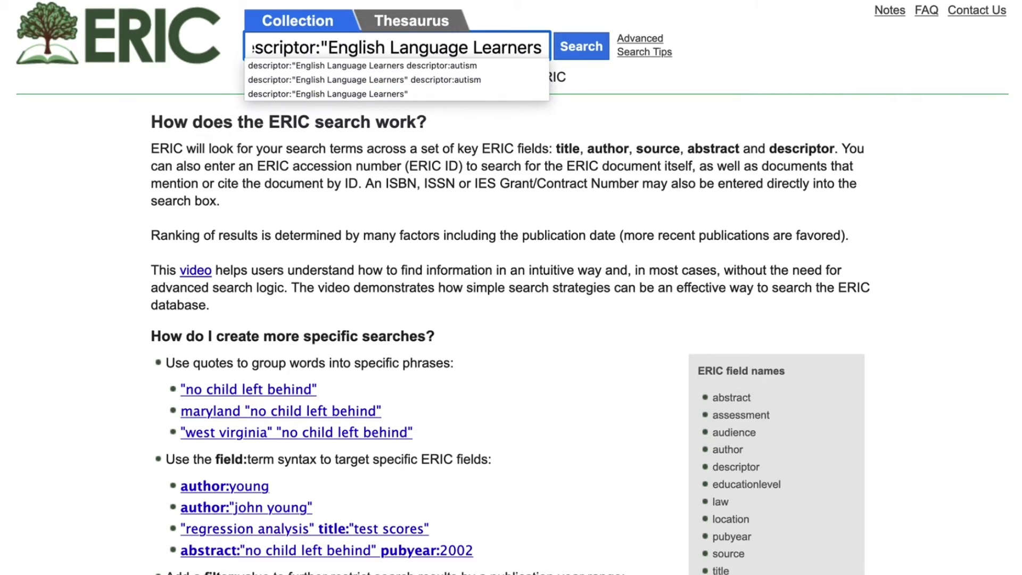
{"action": "type", "text": "\" descriptor:"}
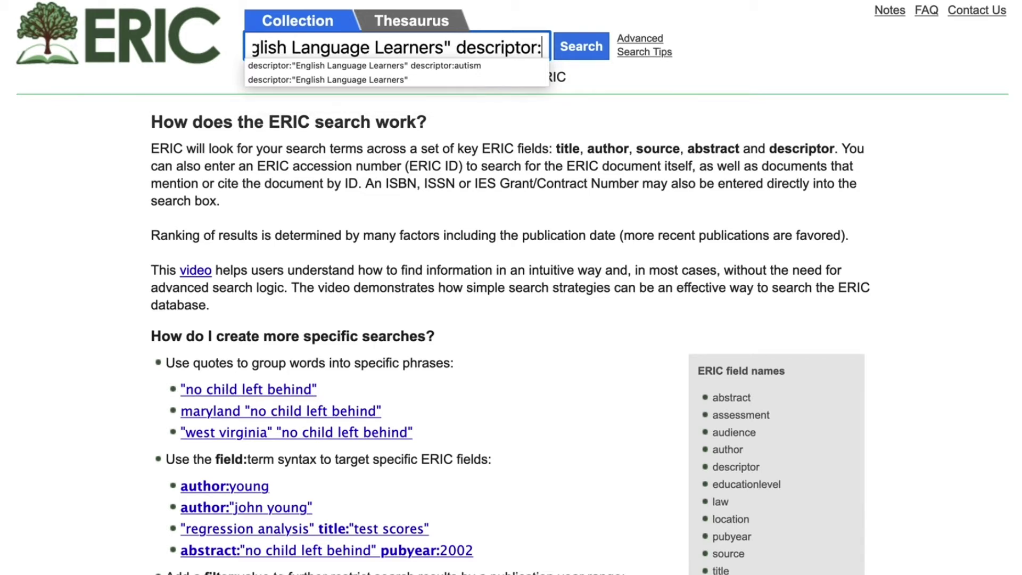
{"action": "type", "text": "autism"}
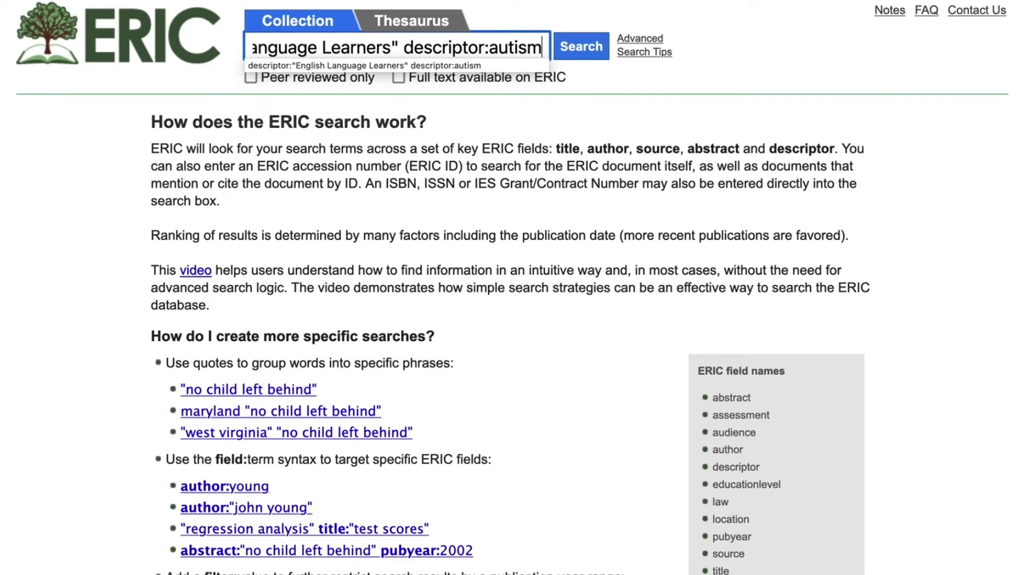
{"action": "left_click", "coordinate": [583, 49]}
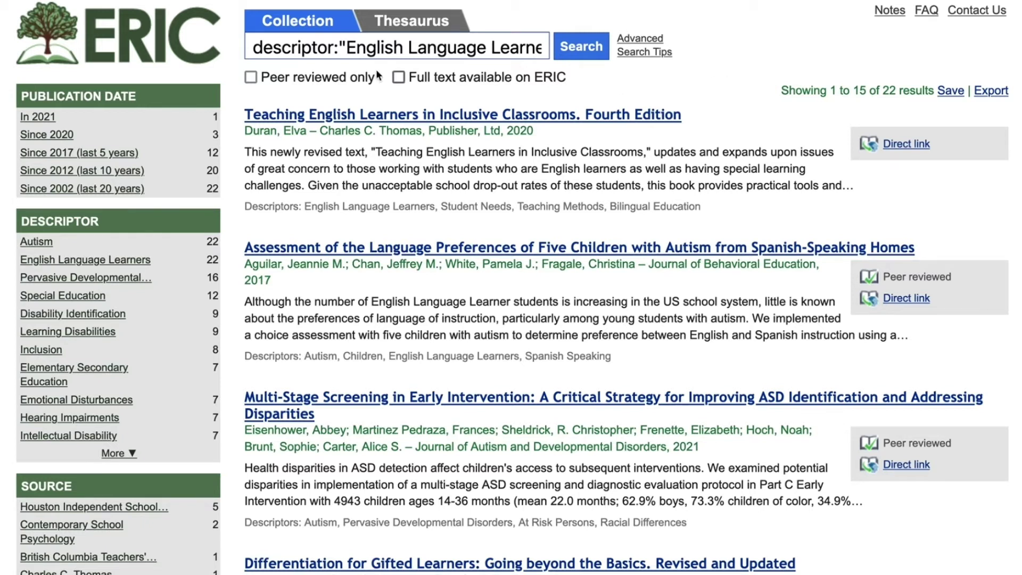
- Go from the ERIC home page to the ERIC API documentation
{"action": "left_click", "coordinate": [157, 29]}
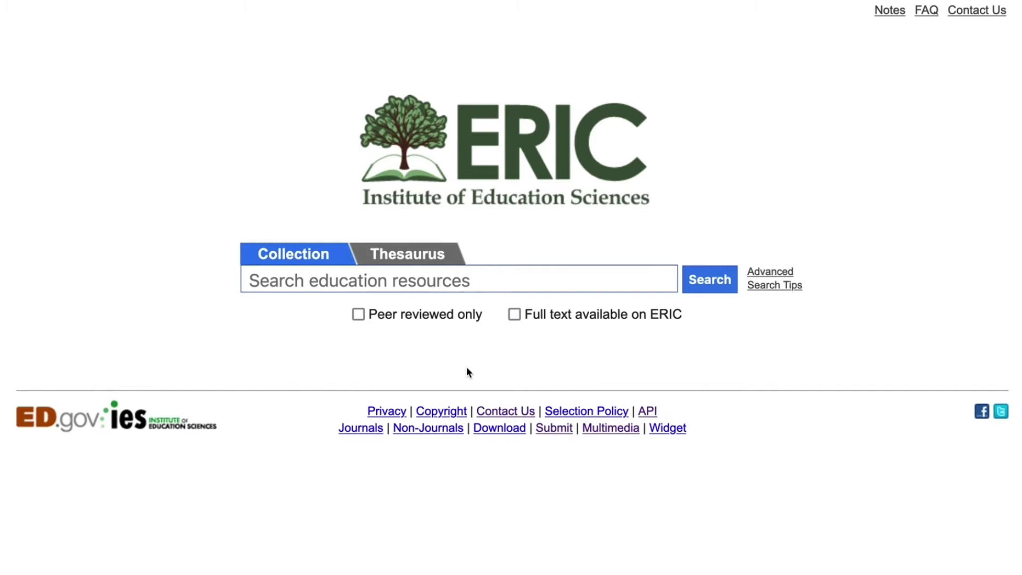
{"action": "left_click", "coordinate": [647, 411]}
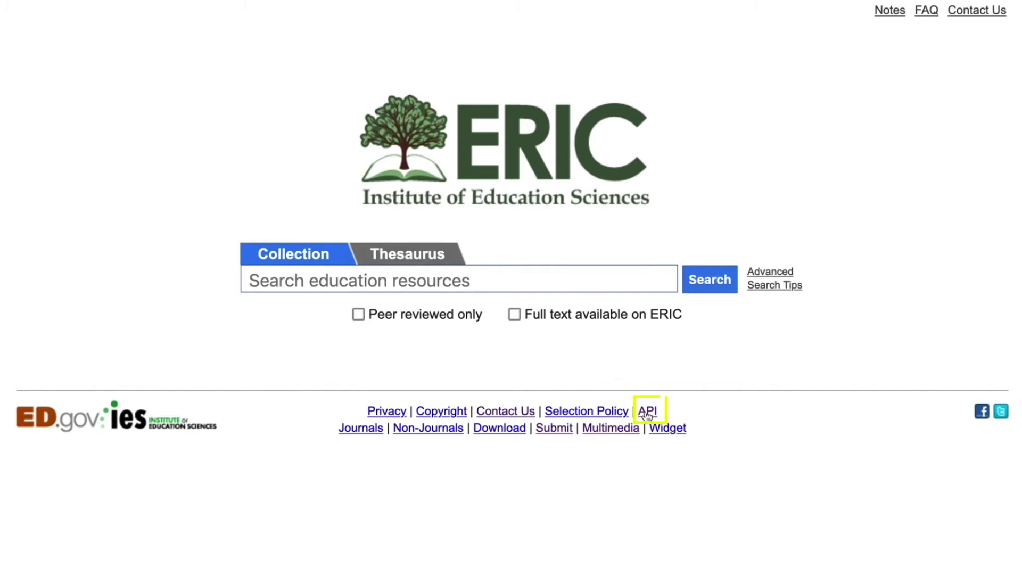
{"action": "scroll", "coordinate": [646, 413], "scroll_direction": "down", "scroll_amount": 2}
{"action": "scroll", "coordinate": [646, 415], "scroll_direction": "down", "scroll_amount": 5}
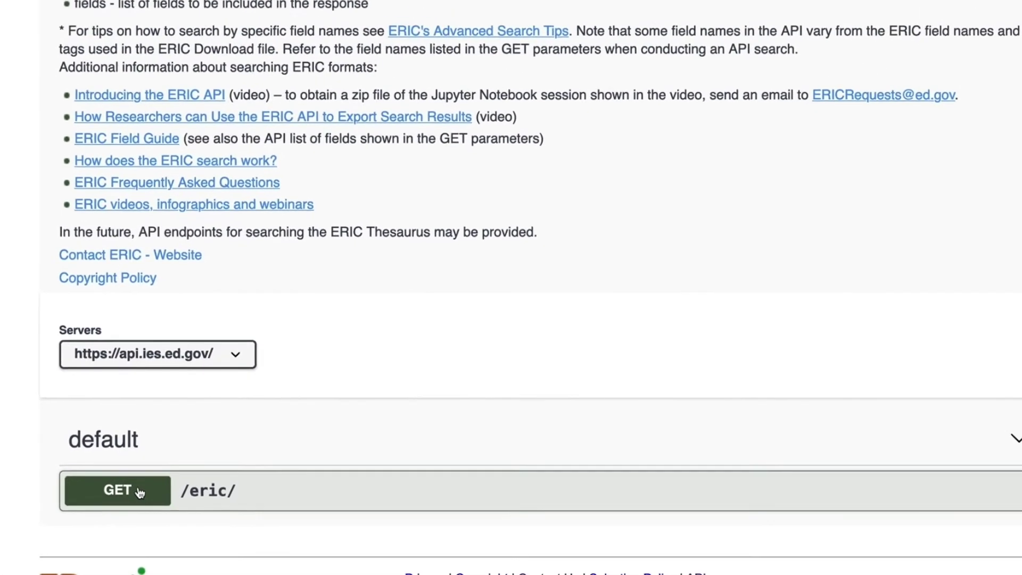
- Expand the GET /eric/ endpoint and enable Try it out for its parameters
{"action": "left_click", "coordinate": [114, 505]}
{"action": "scroll", "coordinate": [114, 506], "scroll_direction": "down", "scroll_amount": 8}
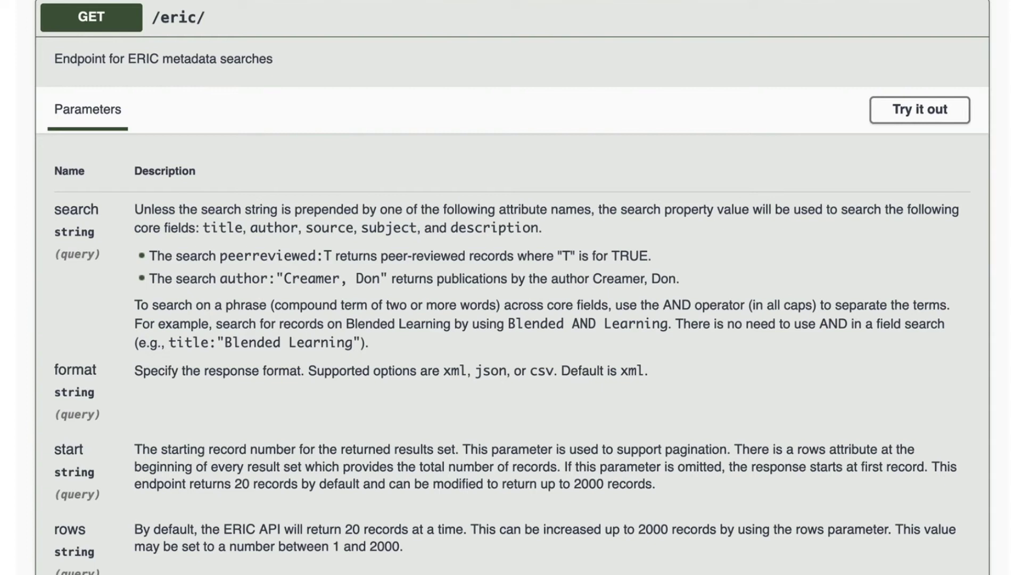
{"action": "scroll", "coordinate": [510, 288], "scroll_direction": "down", "scroll_amount": 10}
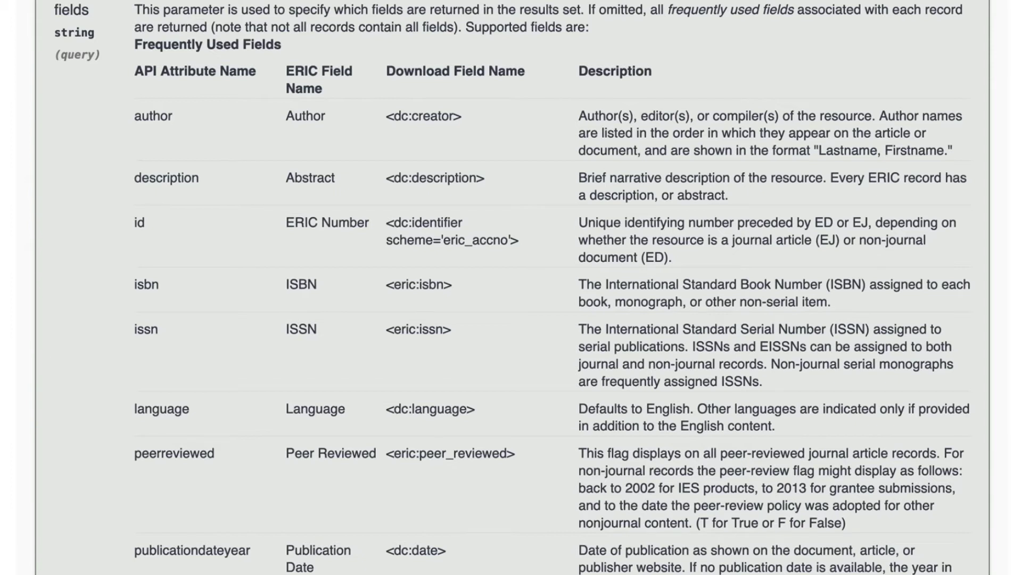
{"action": "scroll", "coordinate": [511, 287], "scroll_direction": "down", "scroll_amount": 10}
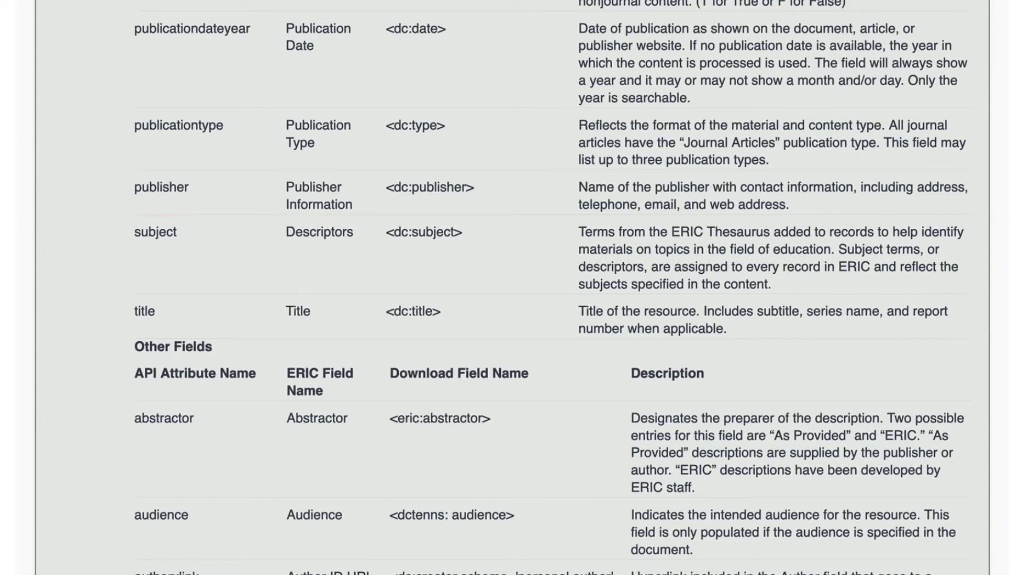
{"action": "scroll", "coordinate": [511, 288], "scroll_direction": "up", "scroll_amount": 20}
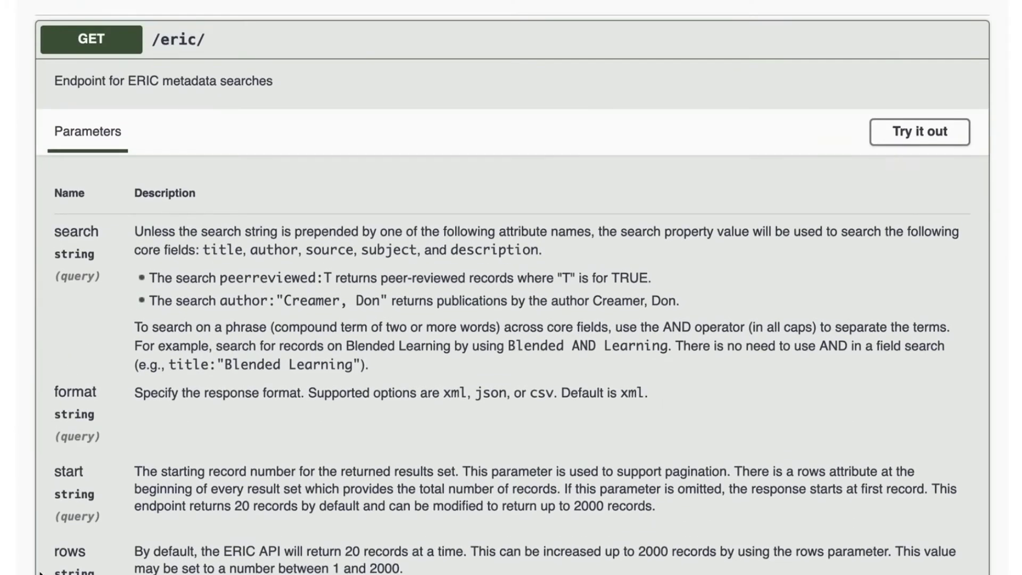
{"action": "left_click", "coordinate": [920, 131]}
- Set search to subject:"English Language Learners" AND subject:"autism", format csv, rows 200
{"action": "scroll", "coordinate": [560, 235], "scroll_direction": "down", "scroll_amount": 1}
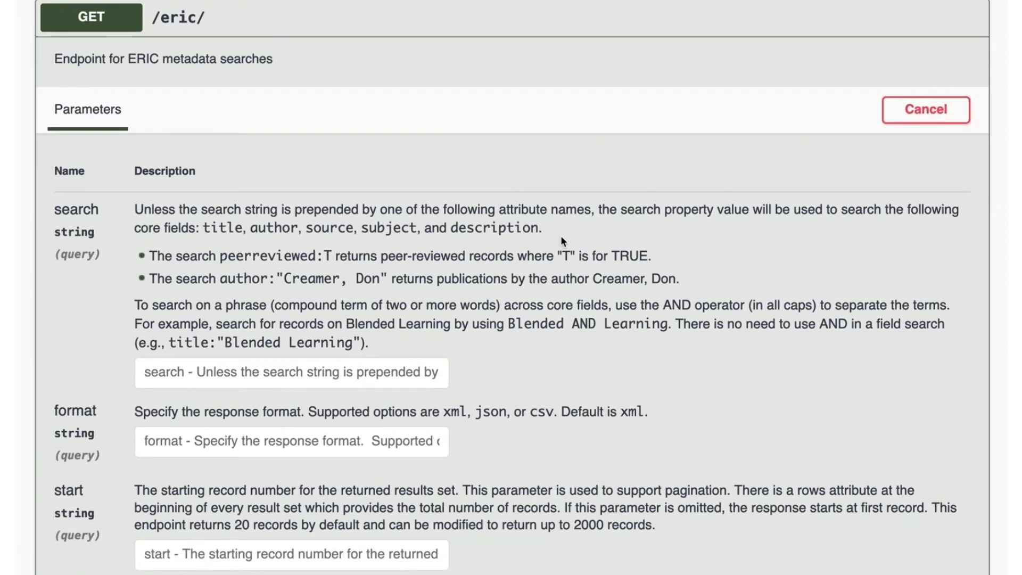
{"action": "scroll", "coordinate": [562, 240], "scroll_direction": "down", "scroll_amount": 5}
{"action": "left_click", "coordinate": [431, 204]}
{"action": "type", "text": "subject:\"English Language Learners"}
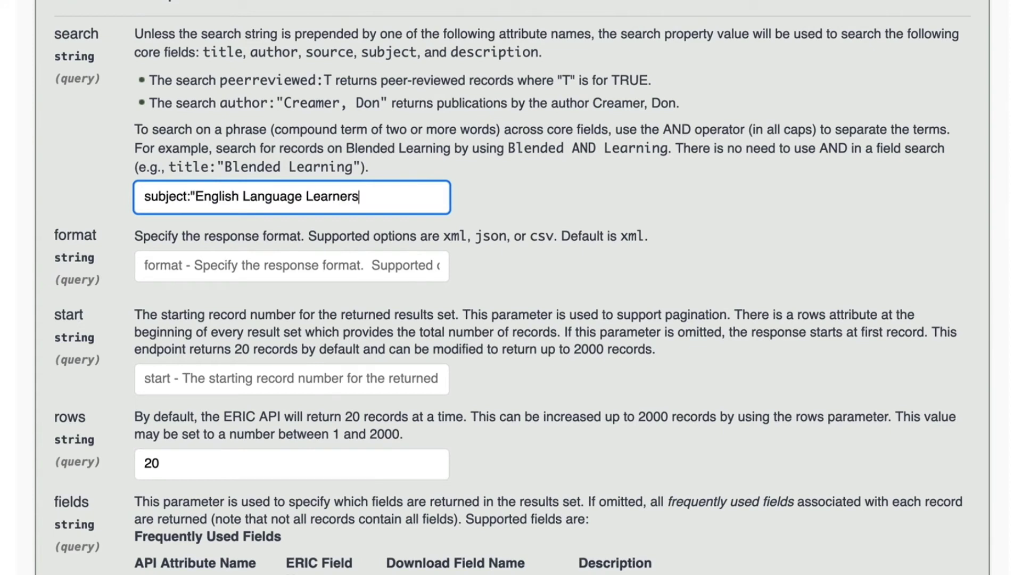
{"action": "type", "text": "\" AND subject:\"autism\""}
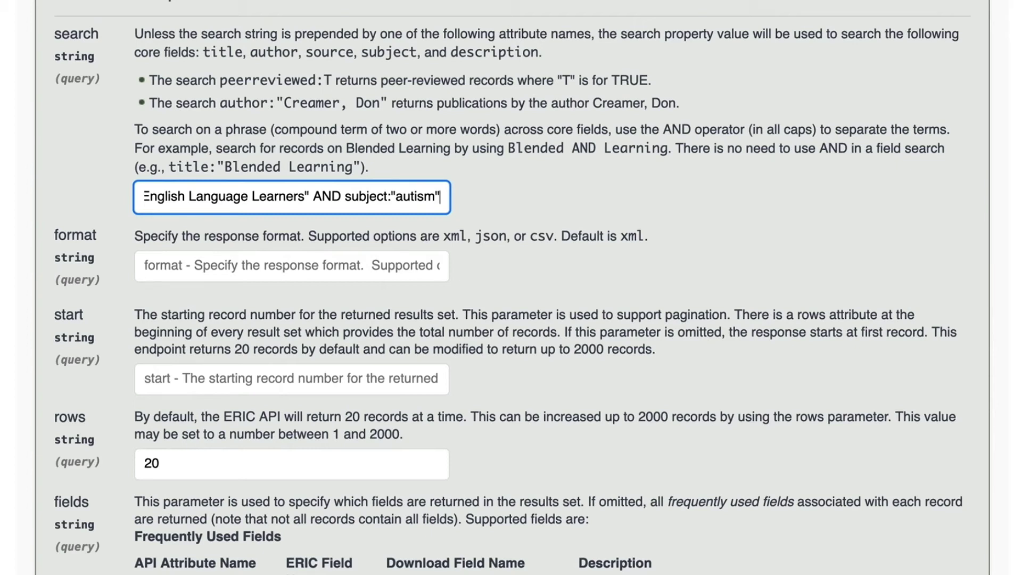
{"action": "left_click", "coordinate": [316, 266]}
{"action": "type", "text": "csv"}
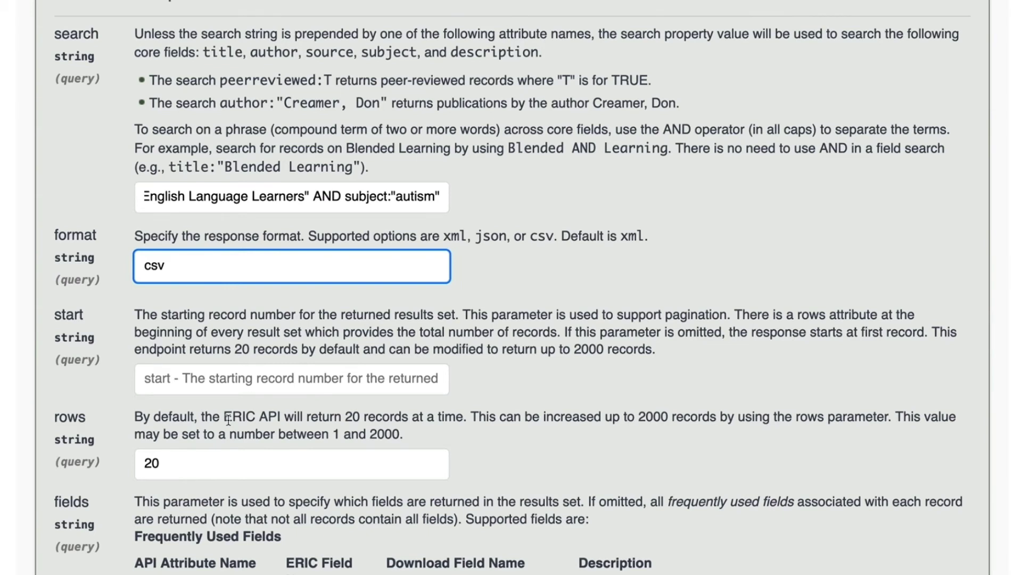
{"action": "double_click", "coordinate": [178, 463]}
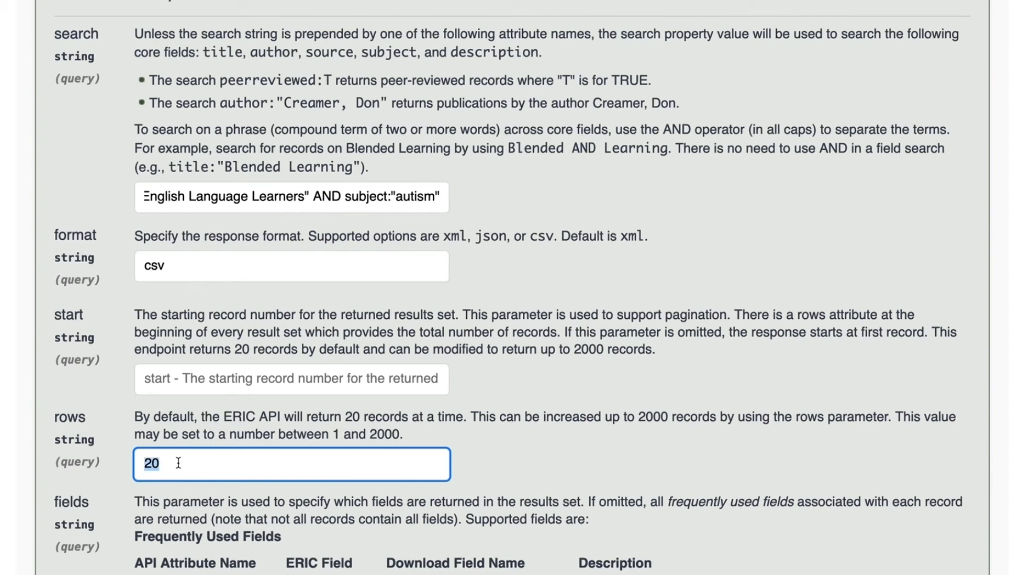
{"action": "type", "text": "200"}
{"action": "left_click", "coordinate": [582, 473]}
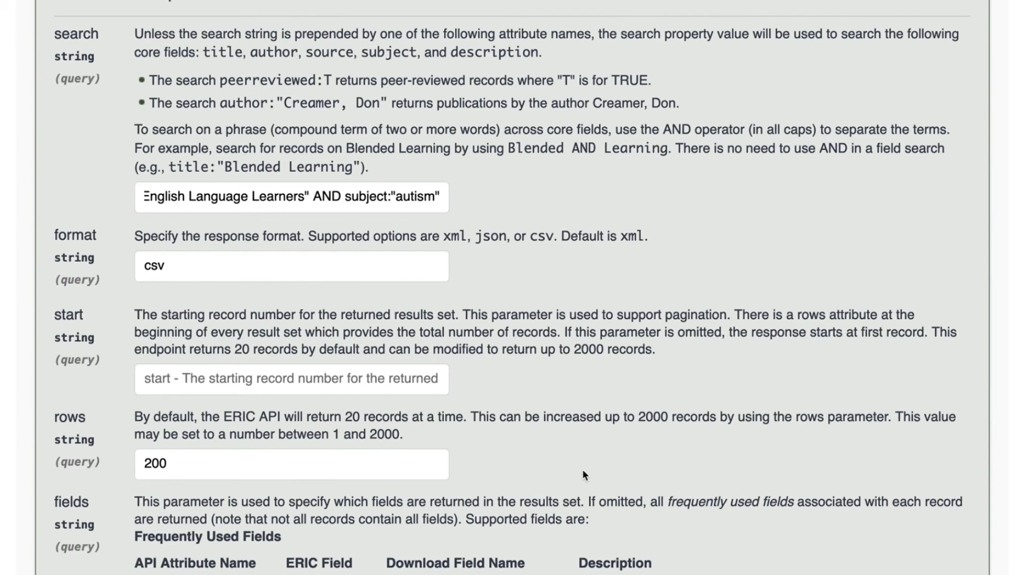
- Execute the API request and download the response file
{"action": "scroll", "coordinate": [583, 473], "scroll_direction": "down", "scroll_amount": 20}
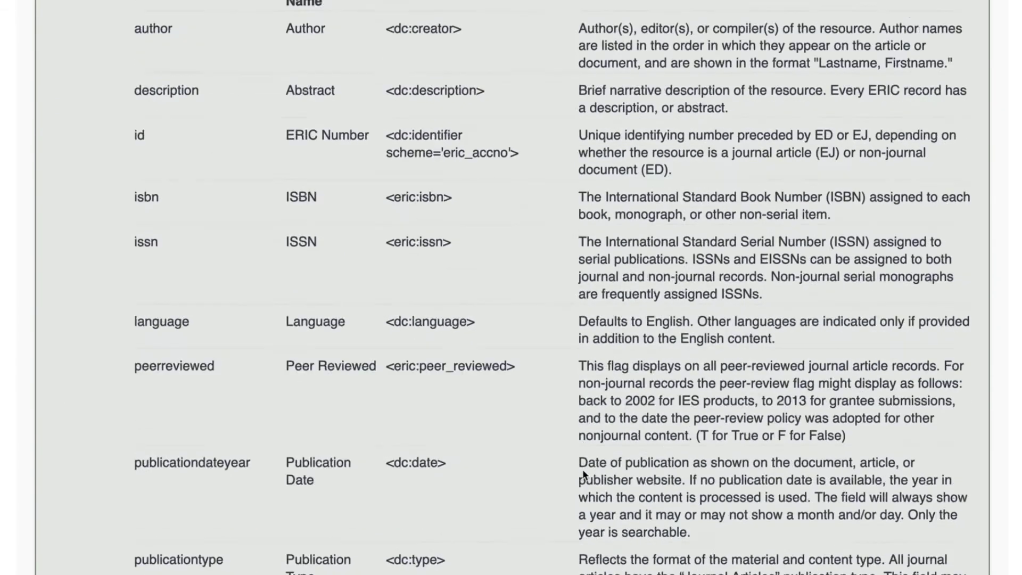
{"action": "scroll", "coordinate": [582, 469], "scroll_direction": "down", "scroll_amount": 15}
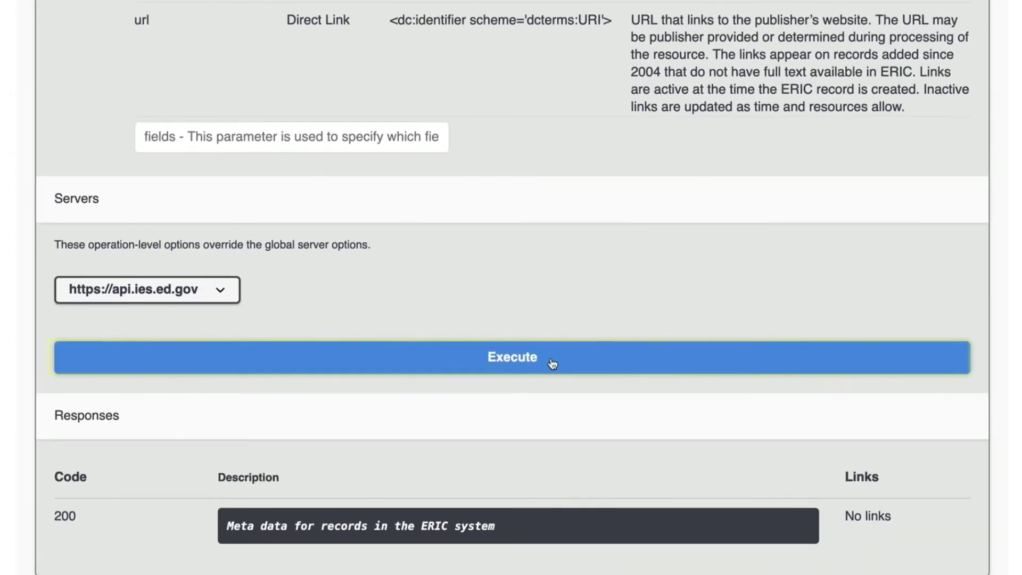
{"action": "left_click", "coordinate": [552, 362]}
{"action": "scroll", "coordinate": [924, 514], "scroll_direction": "down", "scroll_amount": 12}
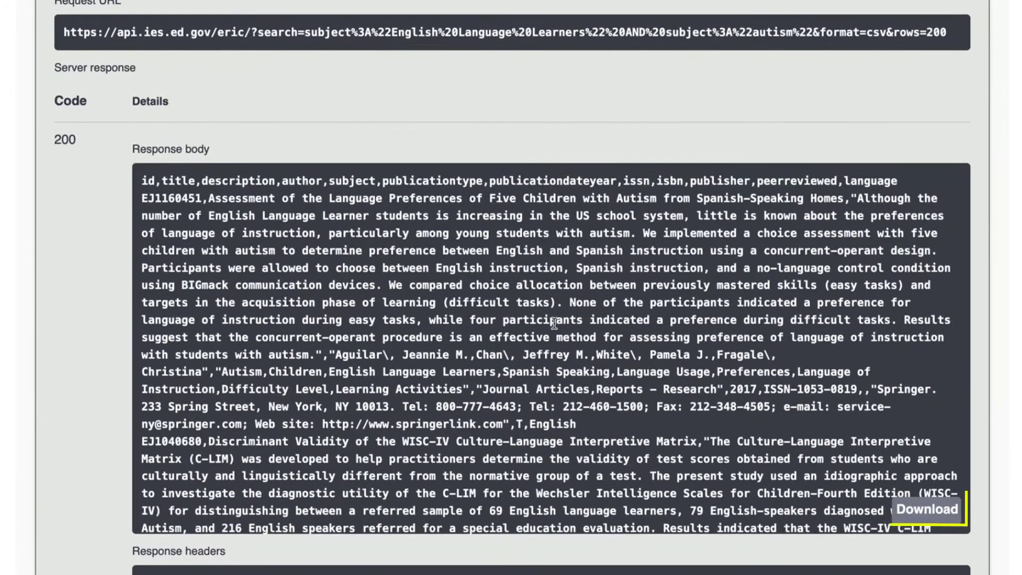
{"action": "left_click", "coordinate": [918, 513]}
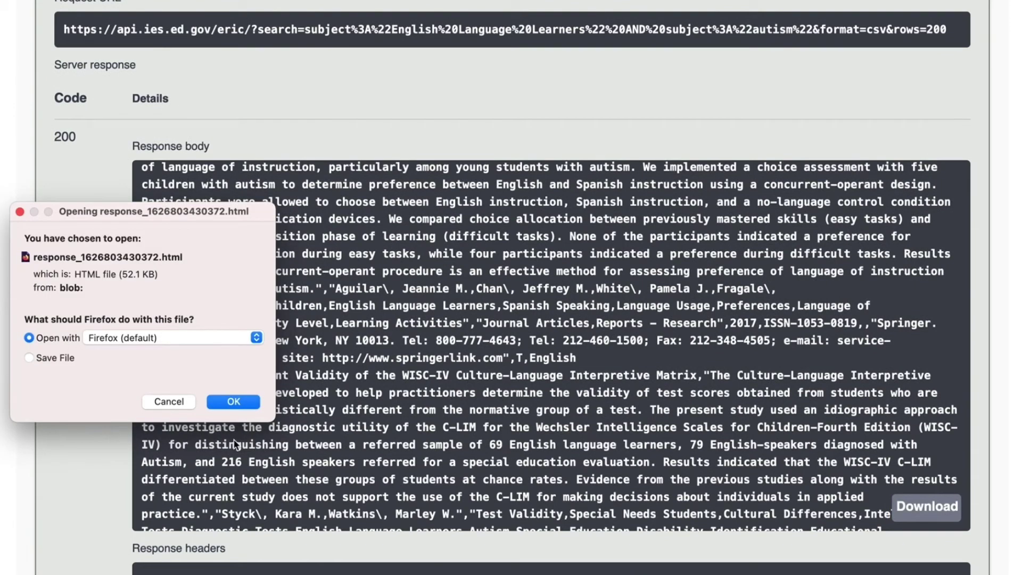
{"action": "left_click", "coordinate": [239, 400]}
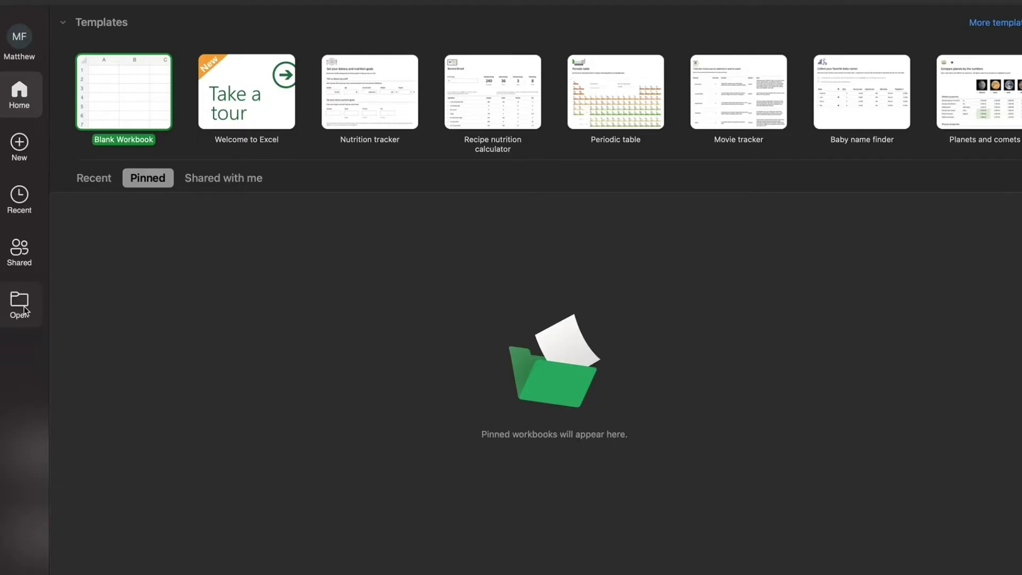
- Open response_1626803430372.html from the Mac's Download folder in Excel
{"action": "left_click", "coordinate": [21, 304]}
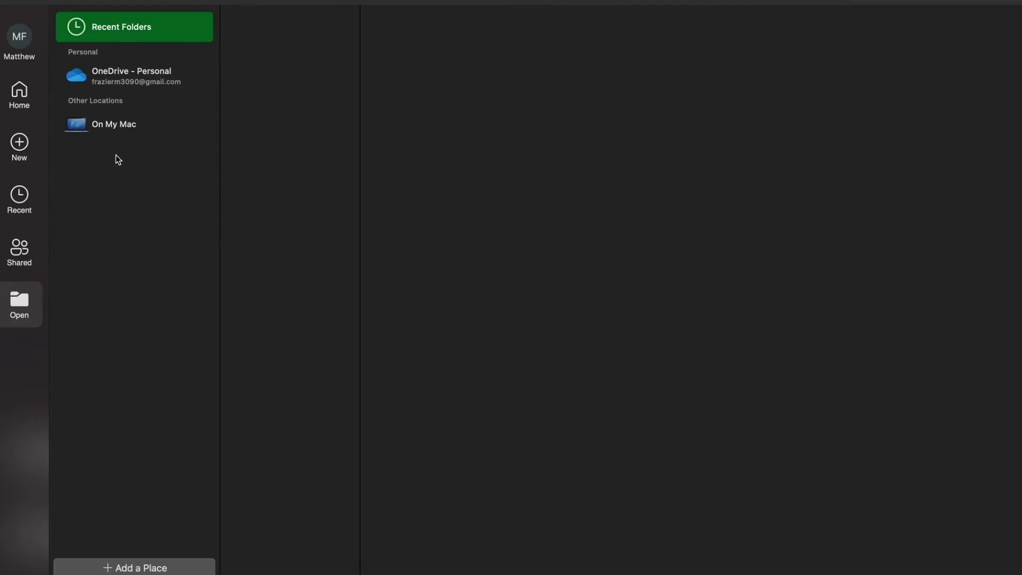
{"action": "left_click", "coordinate": [124, 123]}
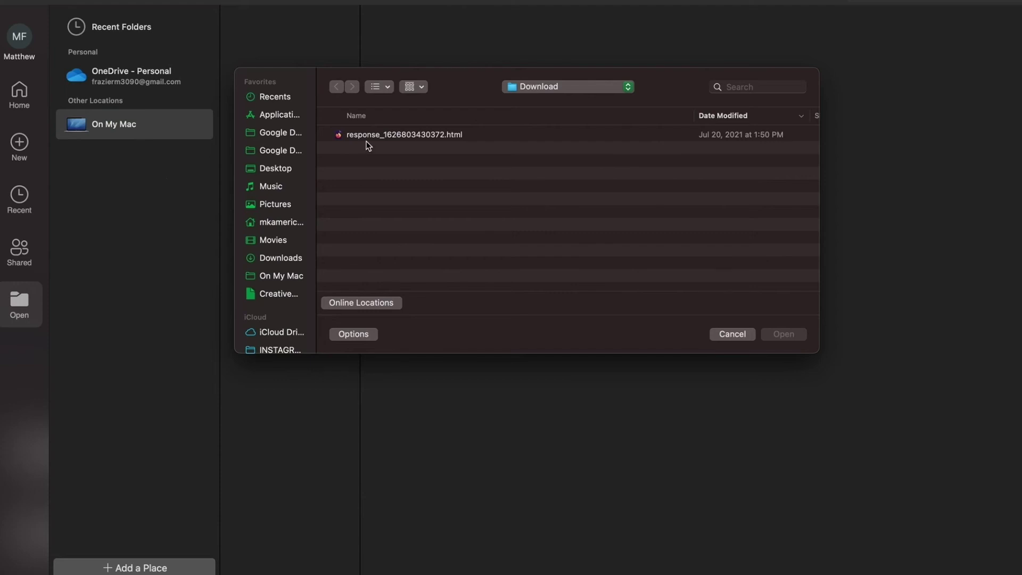
{"action": "left_click", "coordinate": [384, 136]}
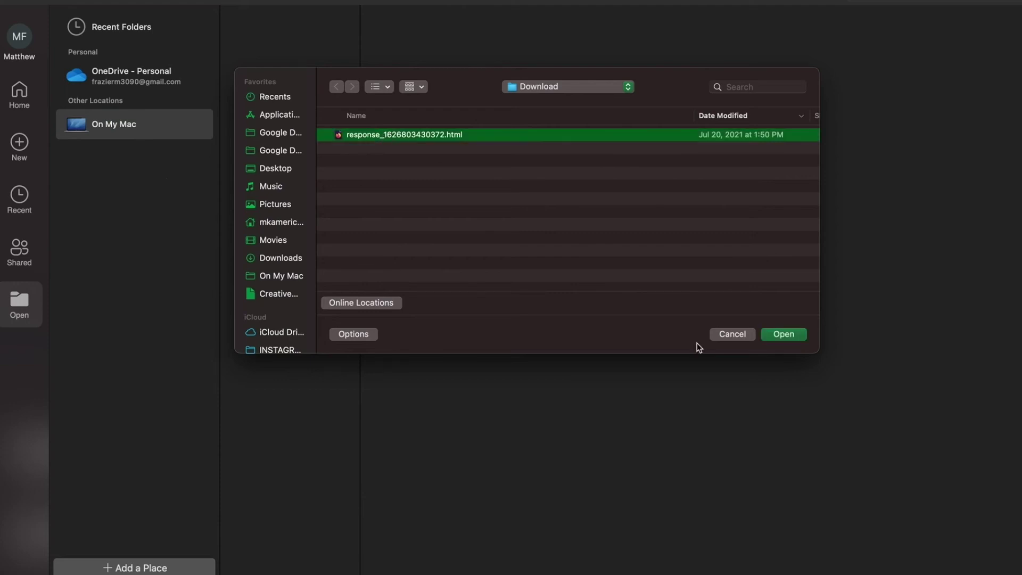
{"action": "left_click", "coordinate": [783, 334]}
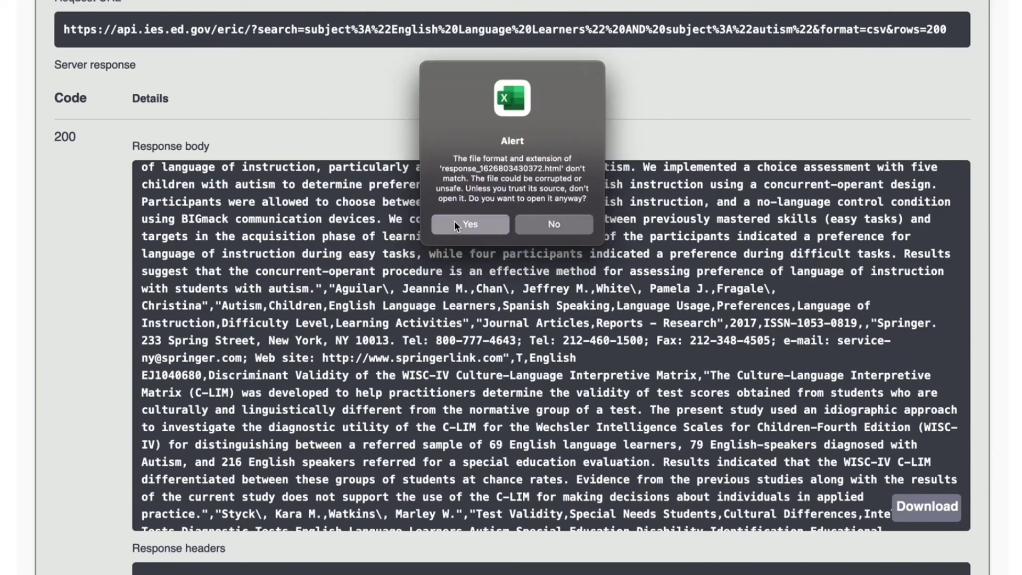
- Accept the format warning and import as Delimited, Windows (ANSI), split on commas not tabs
{"action": "left_click", "coordinate": [456, 224]}
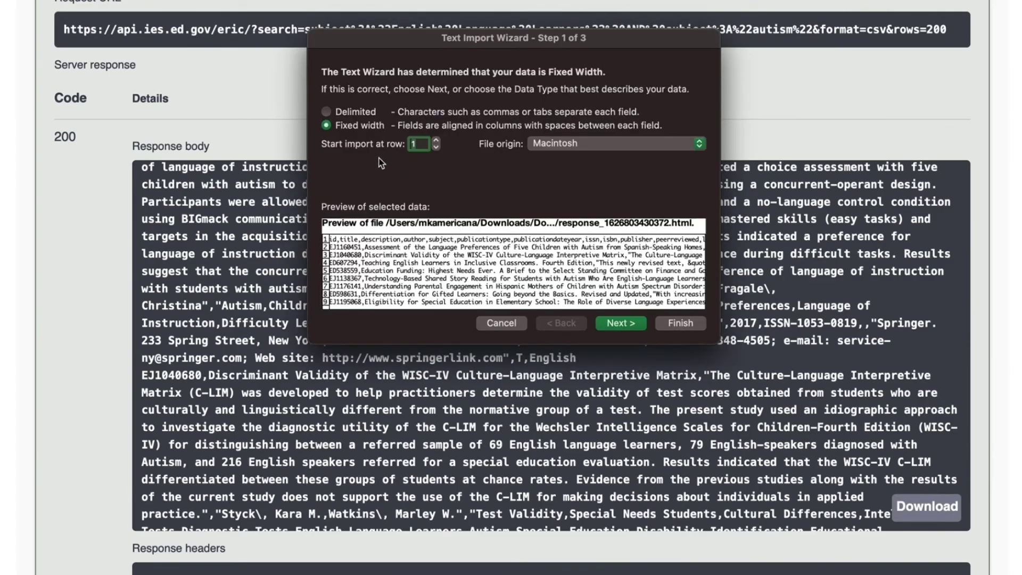
{"action": "left_click", "coordinate": [360, 111]}
{"action": "left_click", "coordinate": [601, 149]}
{"action": "left_click", "coordinate": [603, 162]}
{"action": "left_click", "coordinate": [619, 323]}
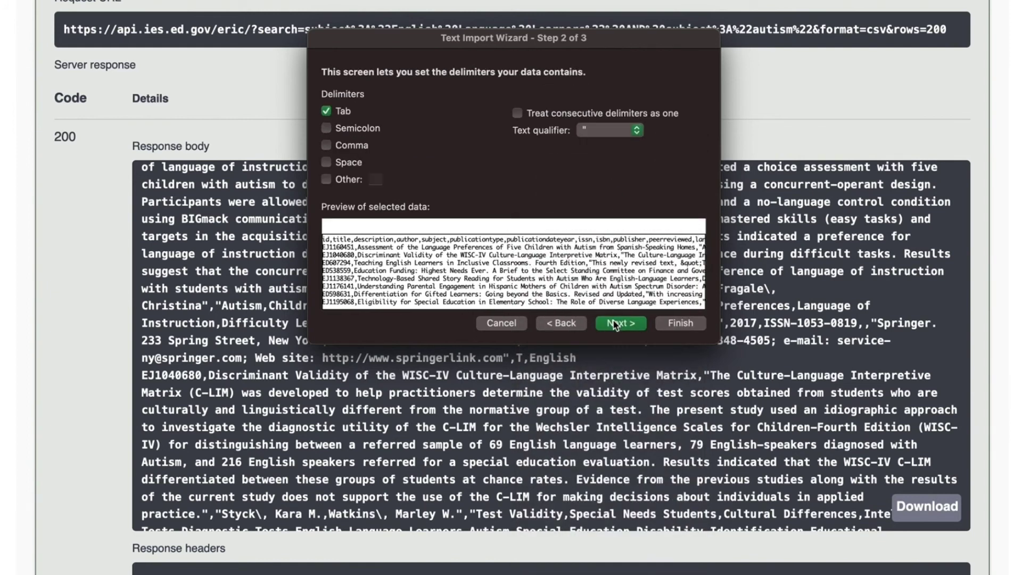
{"action": "left_click", "coordinate": [327, 111]}
{"action": "left_click", "coordinate": [327, 145]}
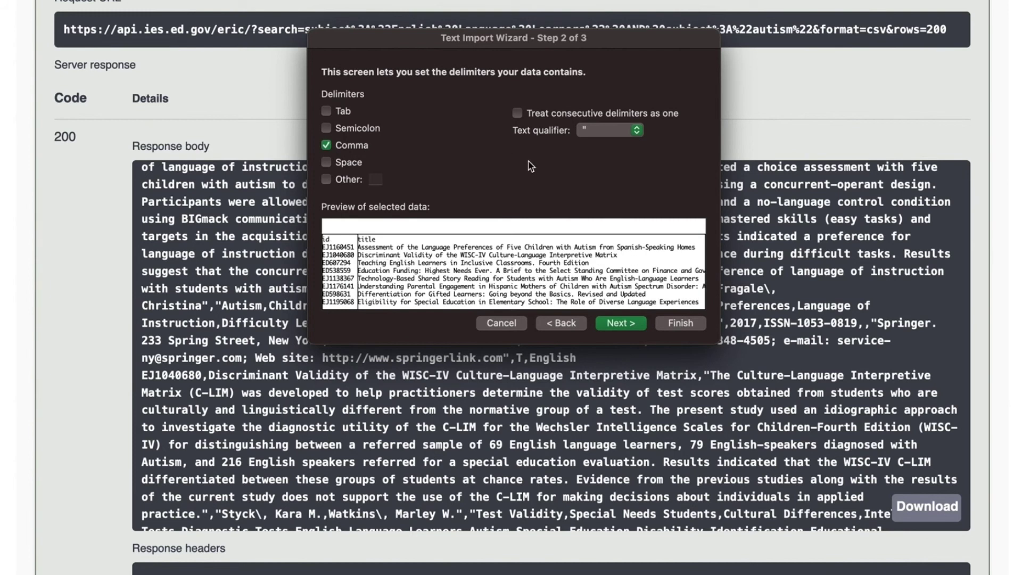
{"action": "left_click", "coordinate": [668, 323]}
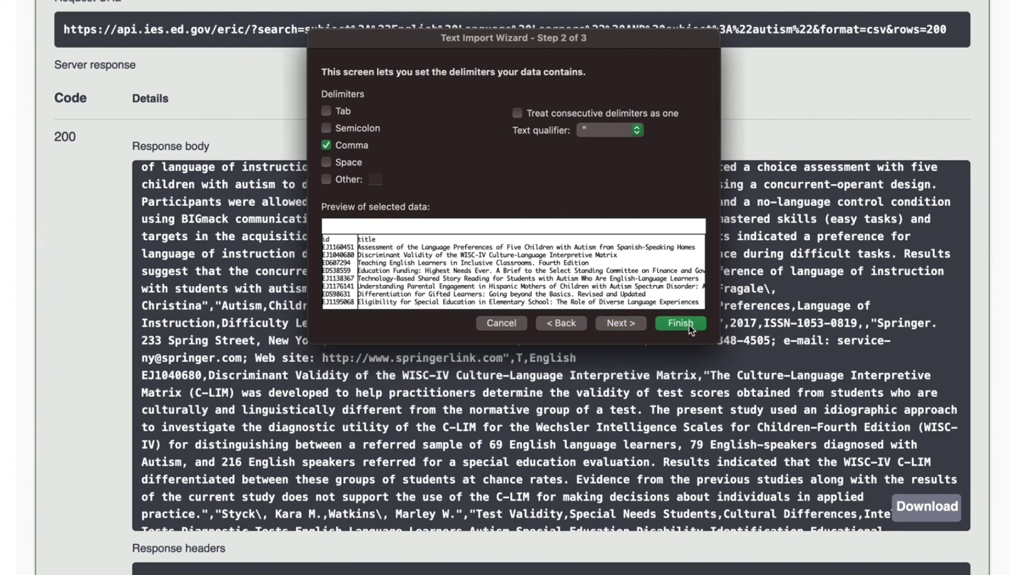